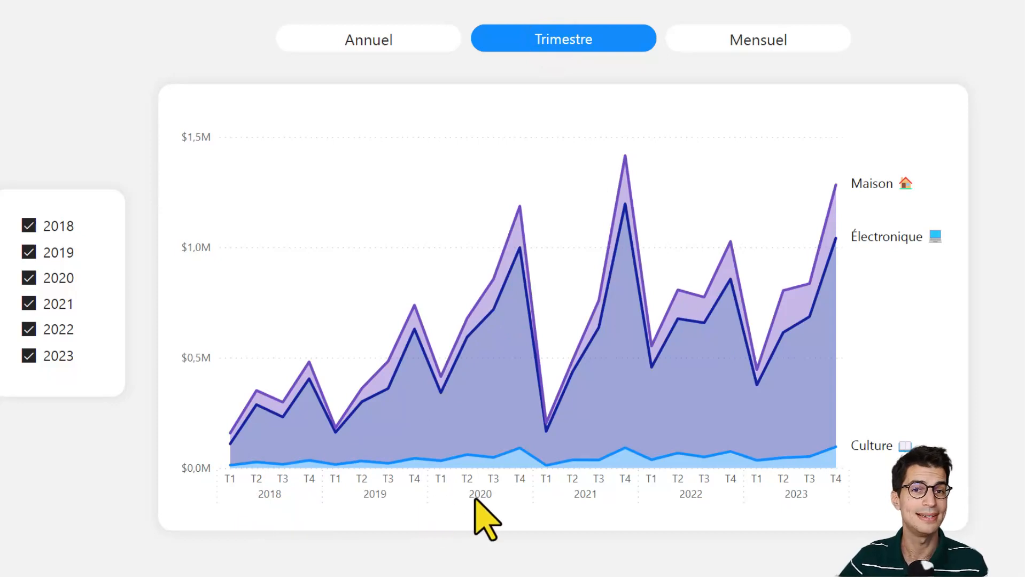
- Try the finished report by deselecting 2018 through 2022 in the year slicer and switching the chart to the Mensuel view
click(60, 219)
click(59, 251)
click(56, 278)
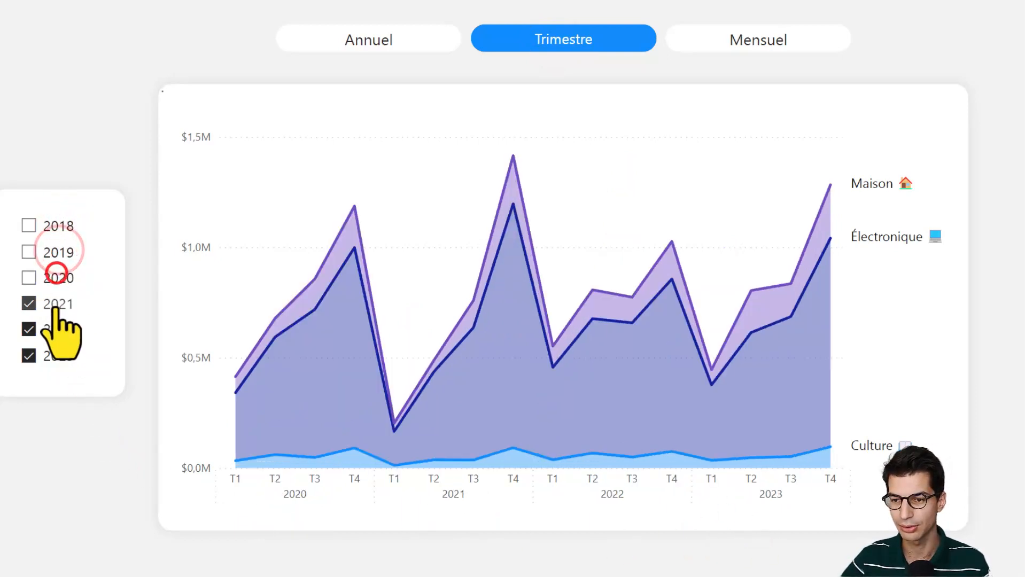
click(56, 303)
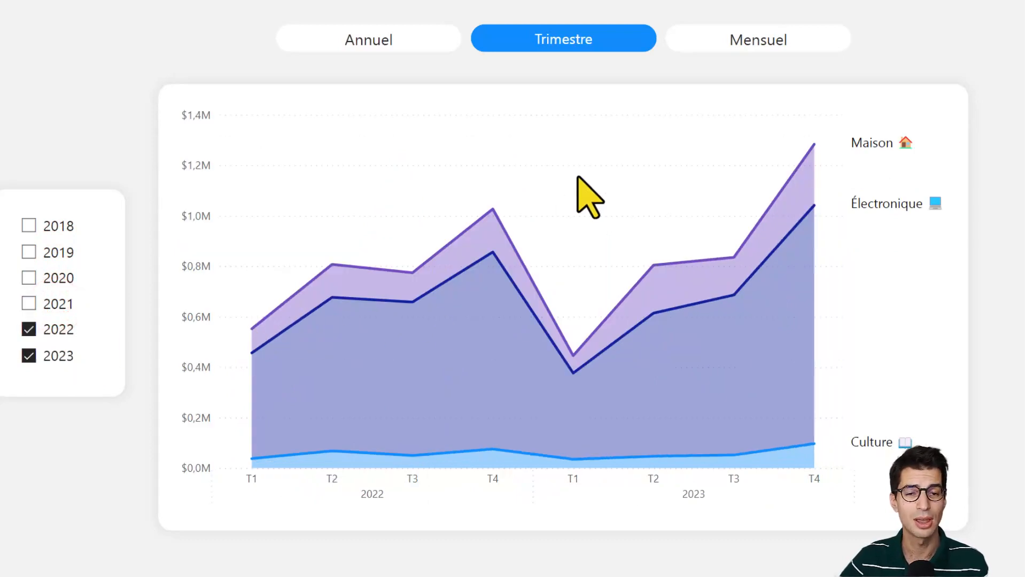
click(778, 40)
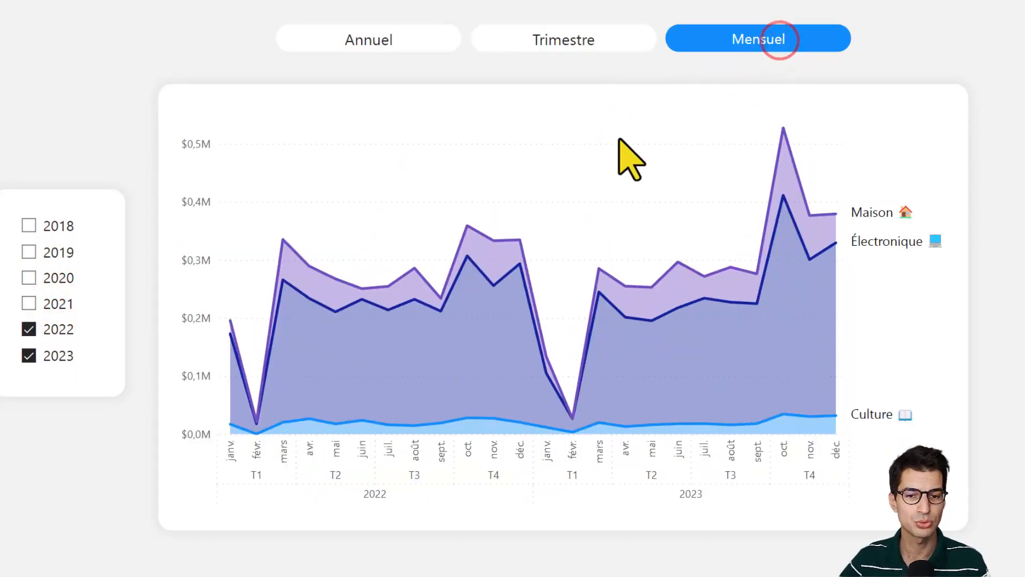
click(55, 329)
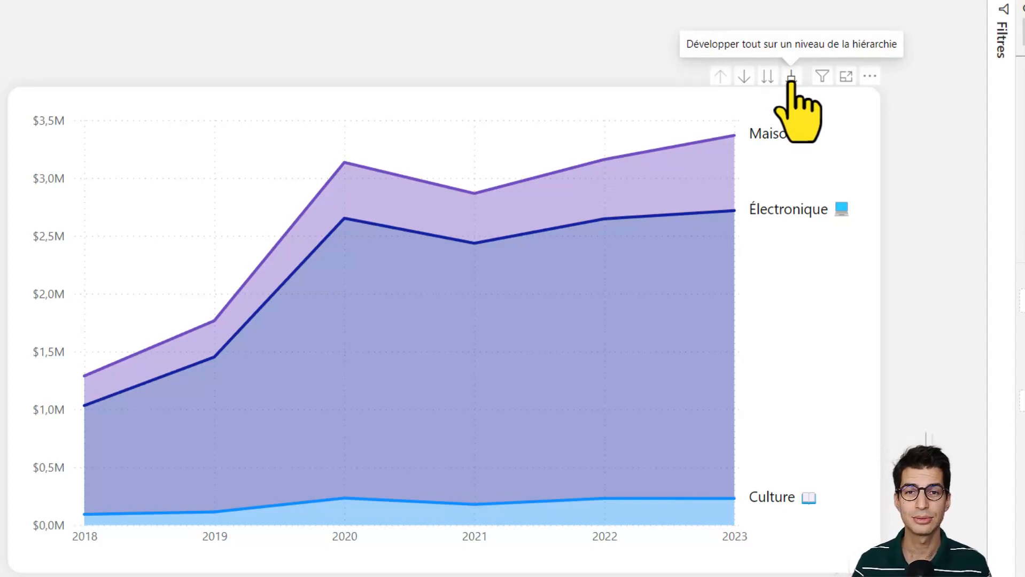
- Expand the area chart to the quarter level and deselect 2018, 2019 and 2020 in the year slicer
click(791, 78)
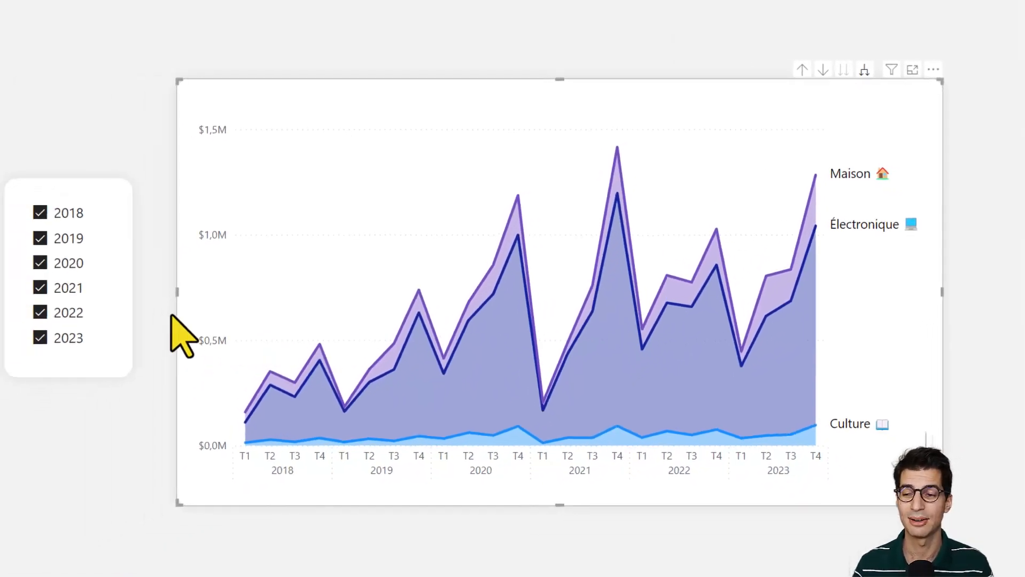
click(71, 208)
click(71, 233)
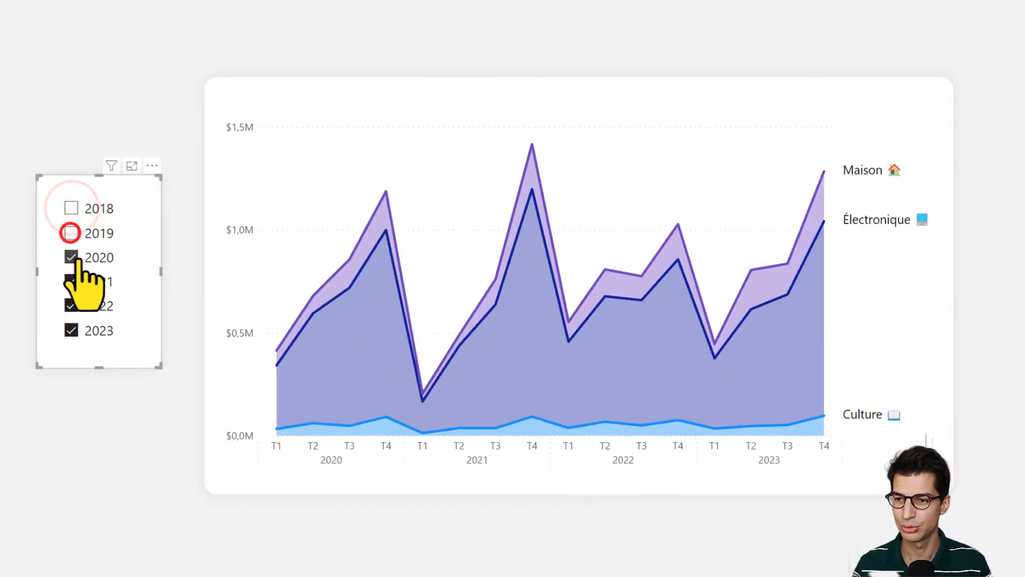
click(71, 257)
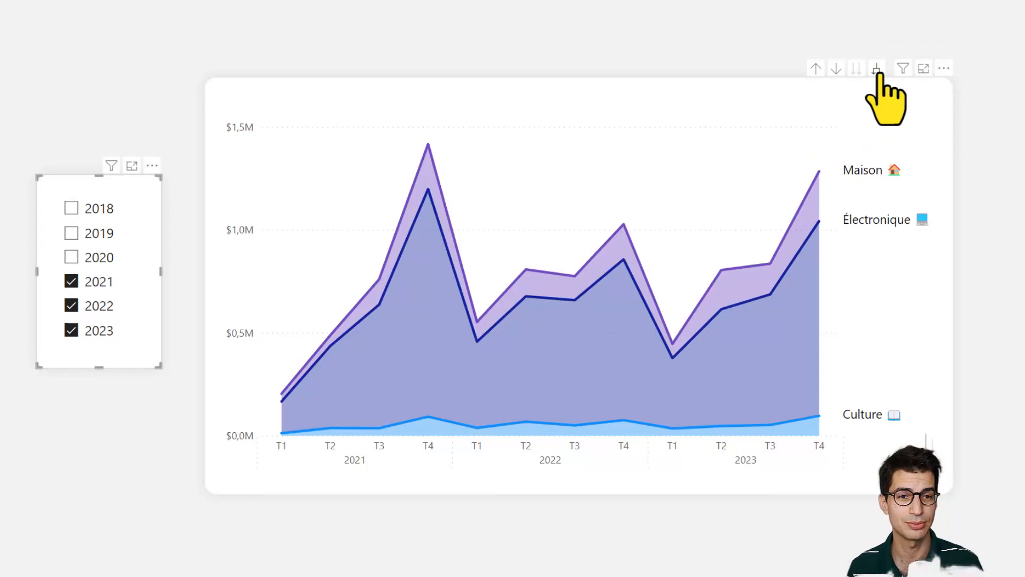
- Expand the area chart to the month level and deselect 2021 and 2022 in the year slicer
click(876, 69)
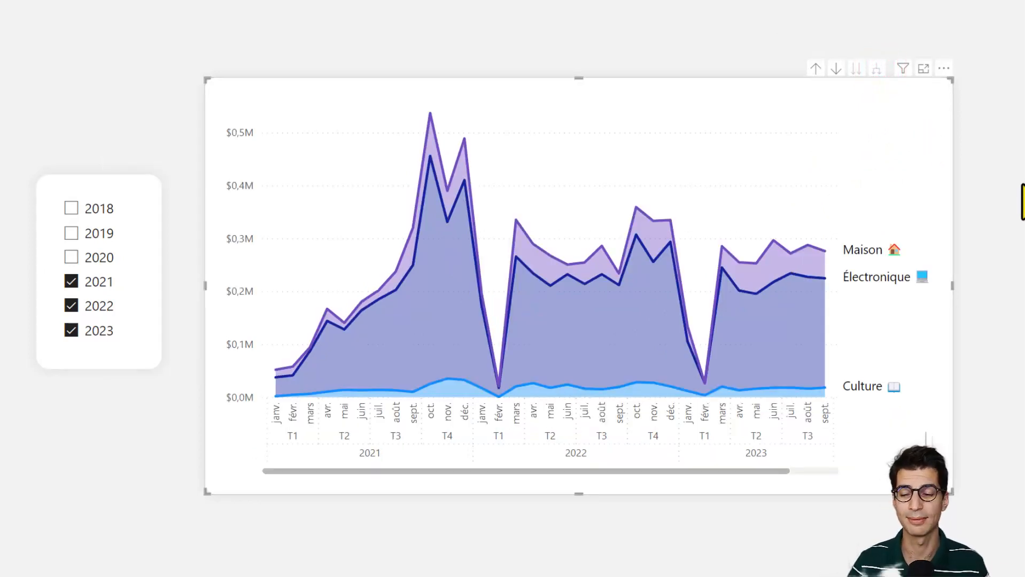
click(80, 281)
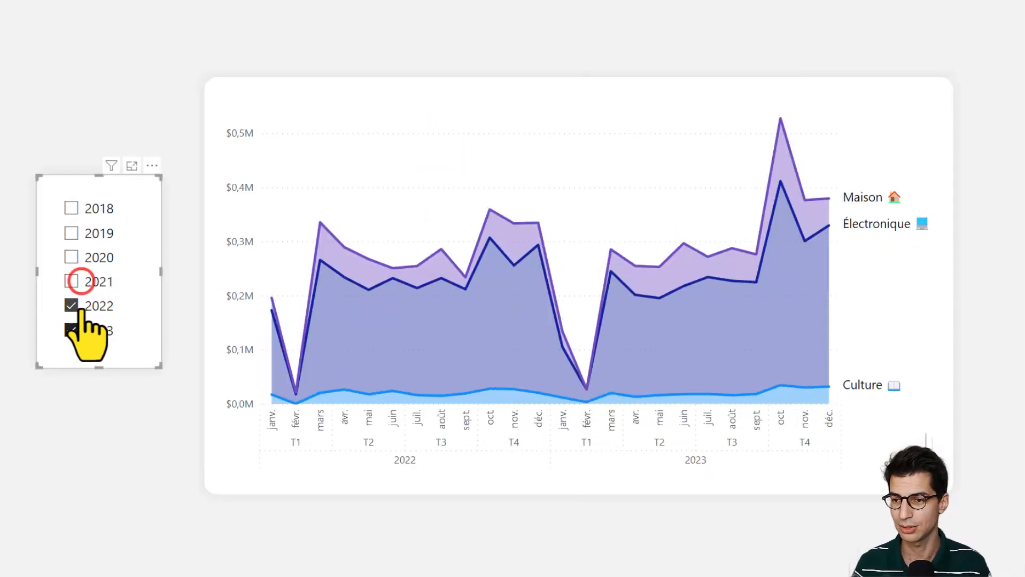
click(79, 305)
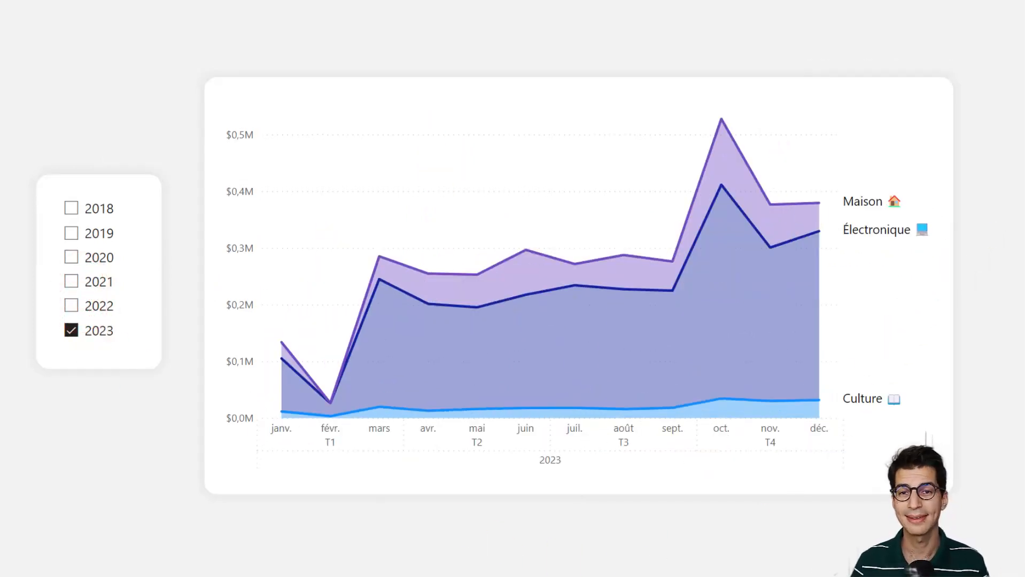
- Drill the area chart up two hierarchy levels, from months back to years
click(927, 153)
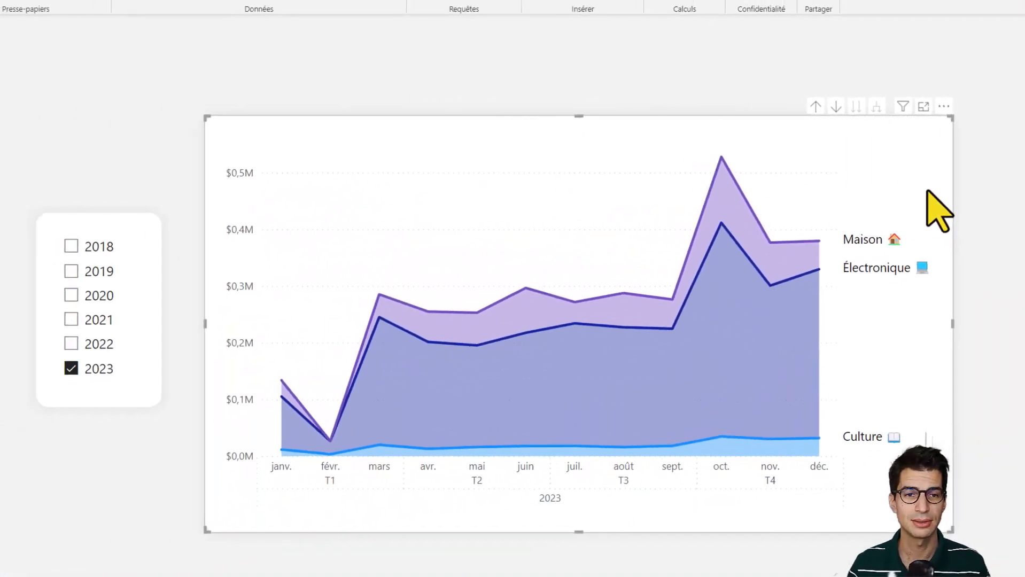
click(815, 106)
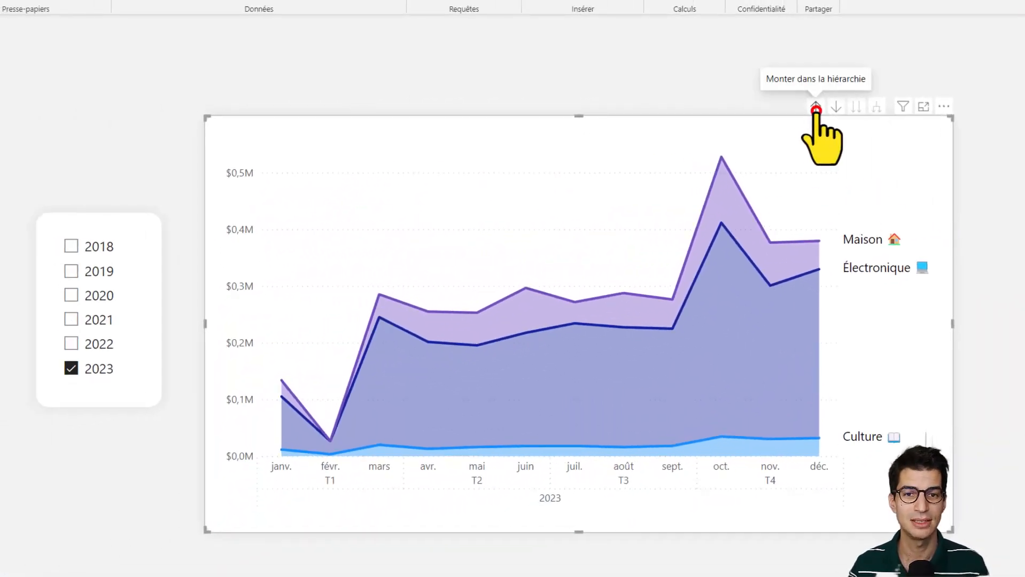
click(815, 106)
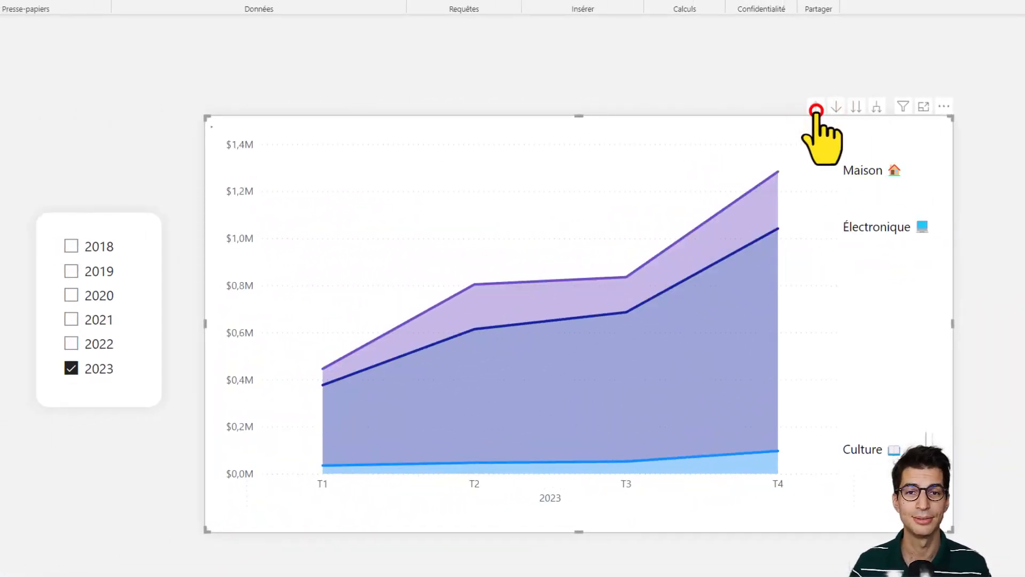
- Reselect 2018, 2019, 2020, 2021 and 2022 in the year slicer
click(83, 245)
click(86, 266)
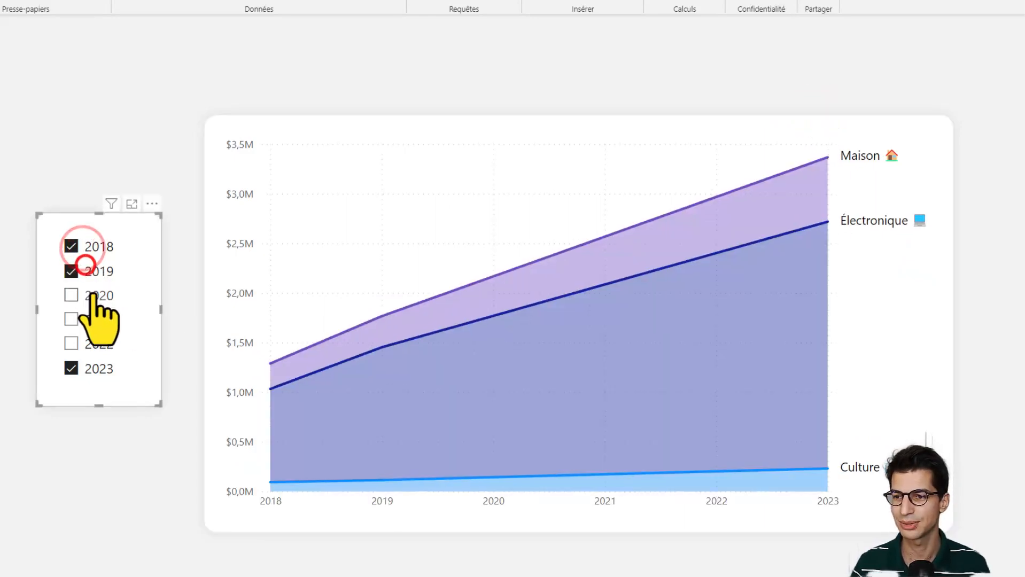
click(93, 291)
click(91, 319)
click(91, 343)
- Select the area chart and show the bookmarks pane (Signets)
click(899, 434)
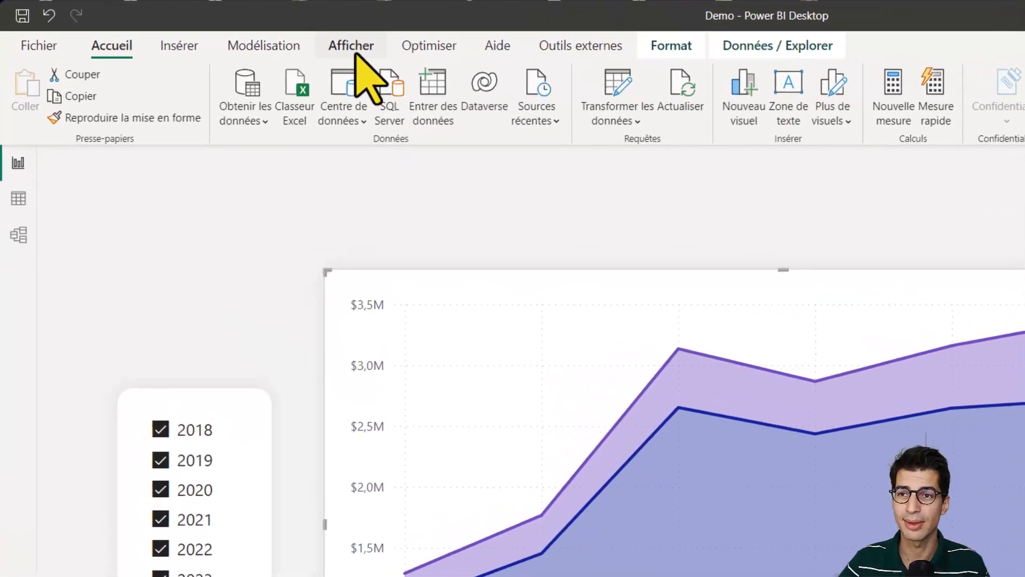
click(210, 28)
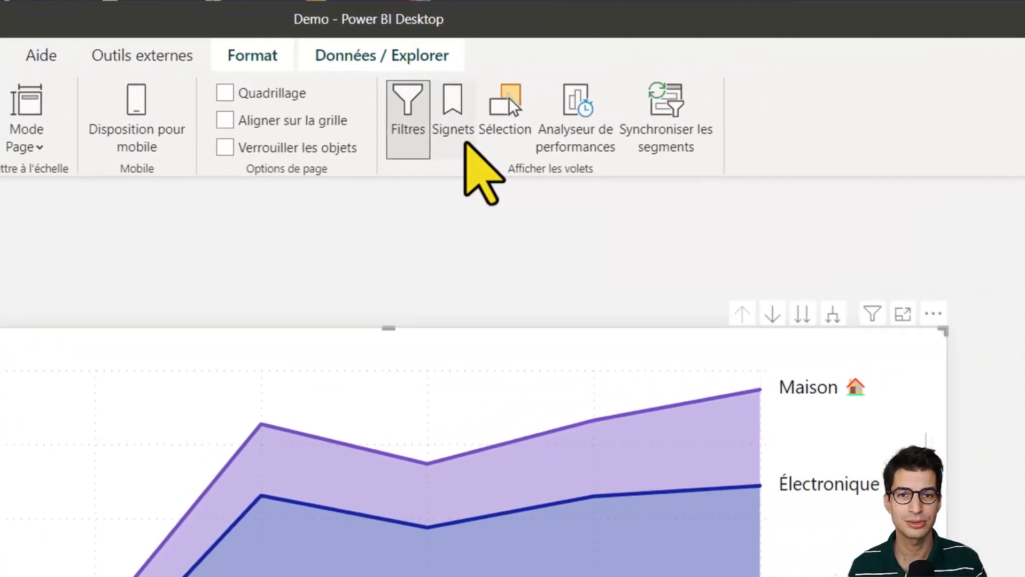
click(438, 120)
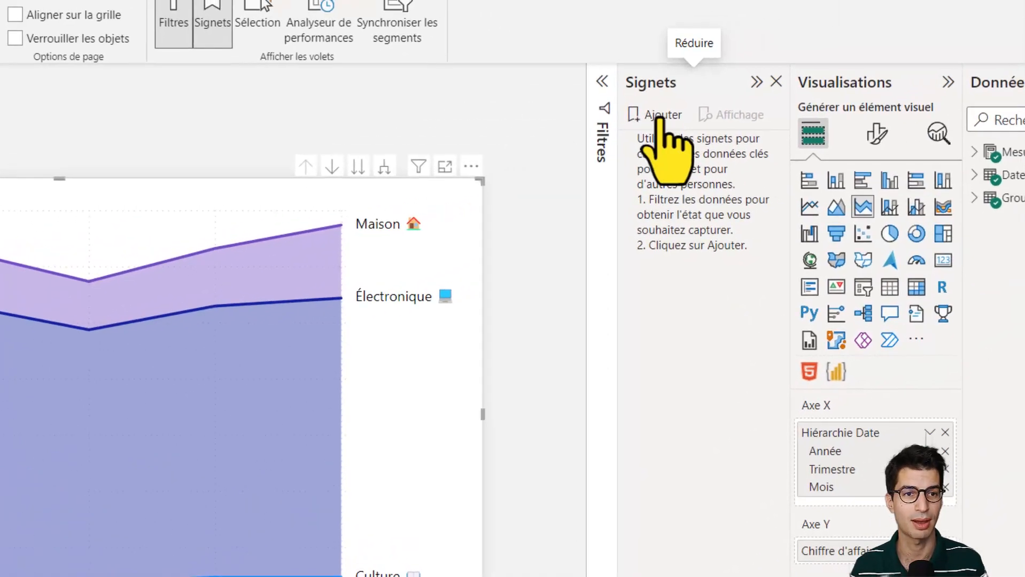
- Add a bookmark of the yearly chart view and name it Année
click(660, 116)
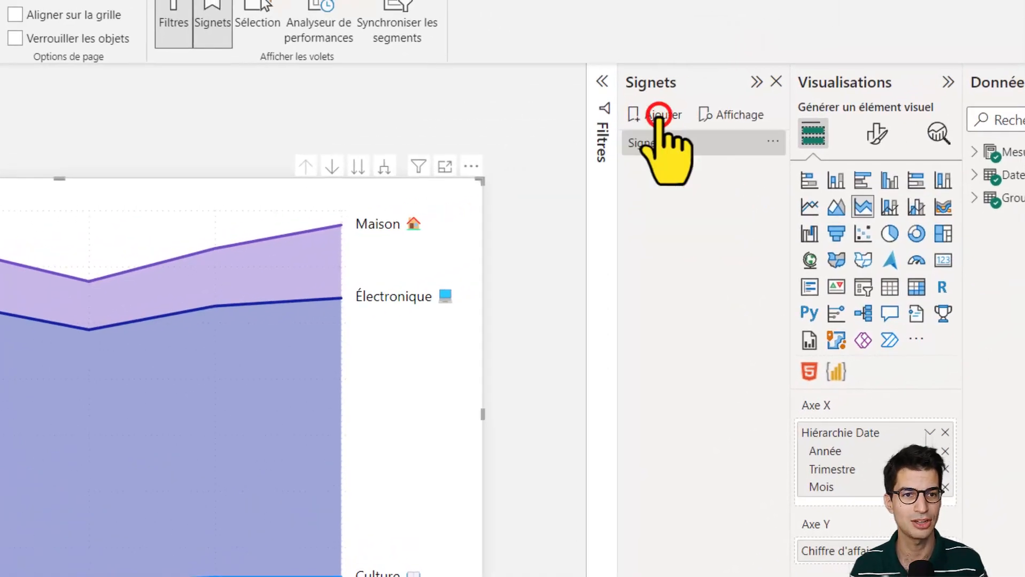
click(658, 143)
double_click(659, 144)
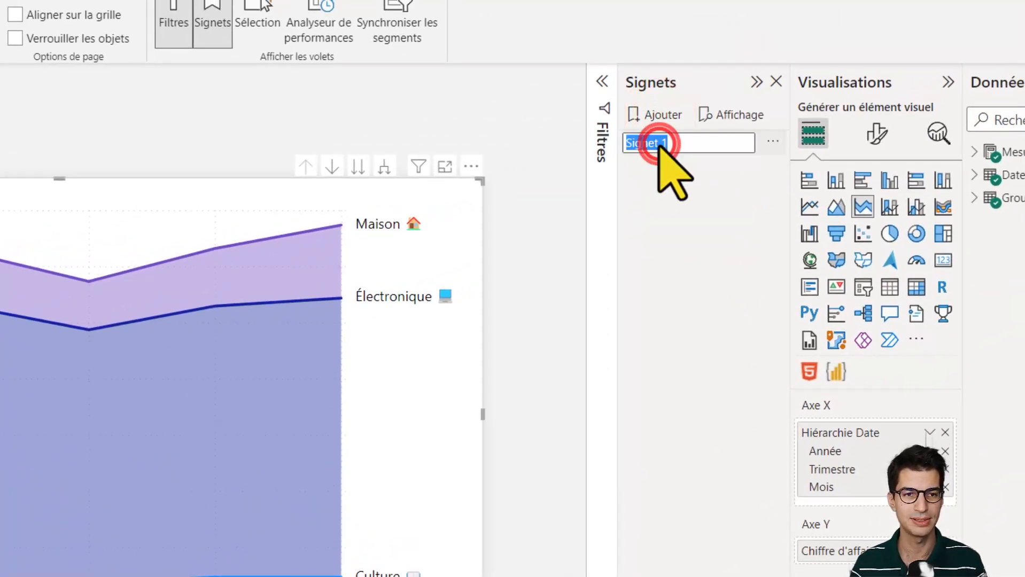
text(Année)
key(Return)
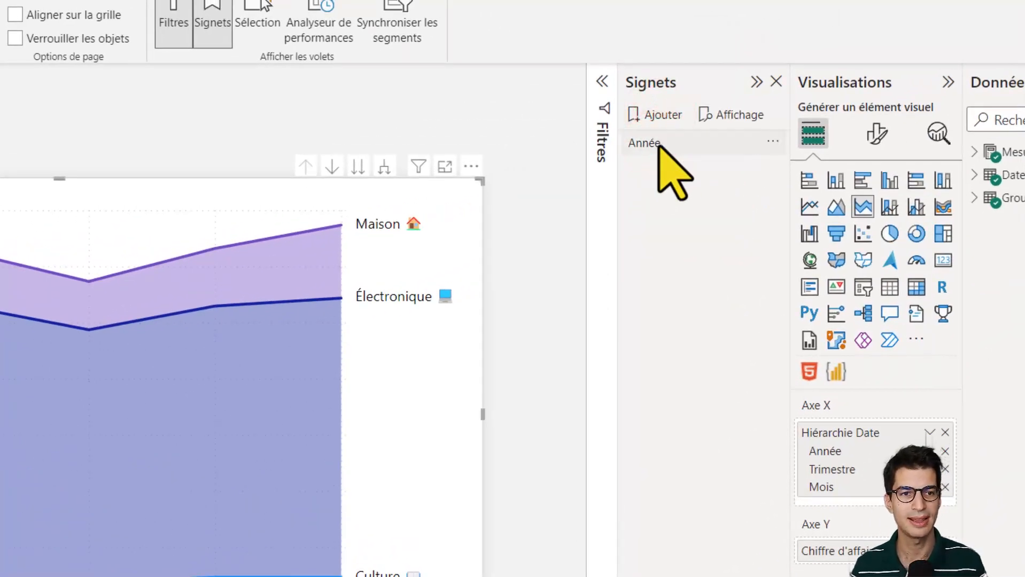
- Restrict the Année bookmark to the selected visuals (Visuels sélectionnés)
click(691, 155)
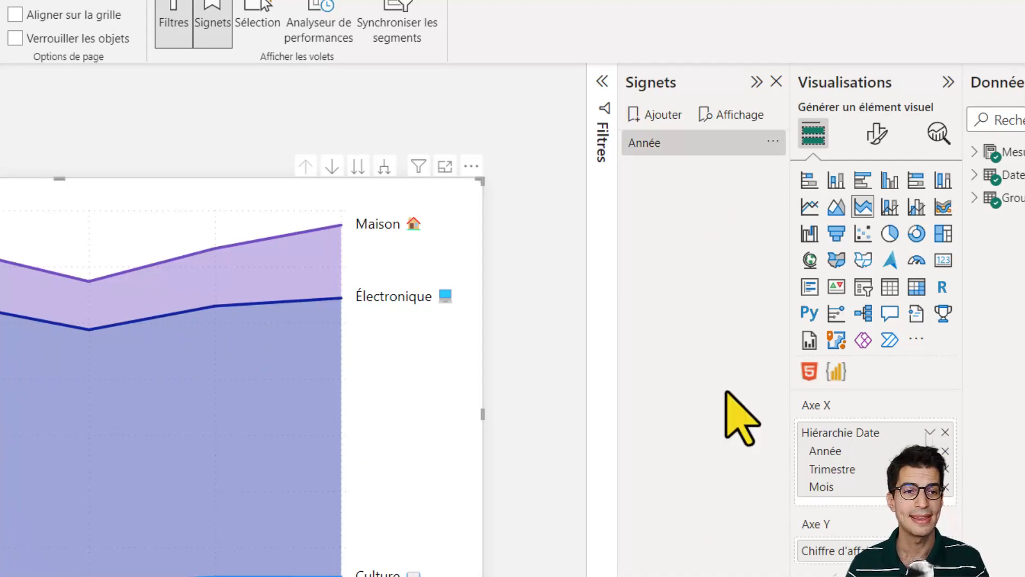
click(774, 141)
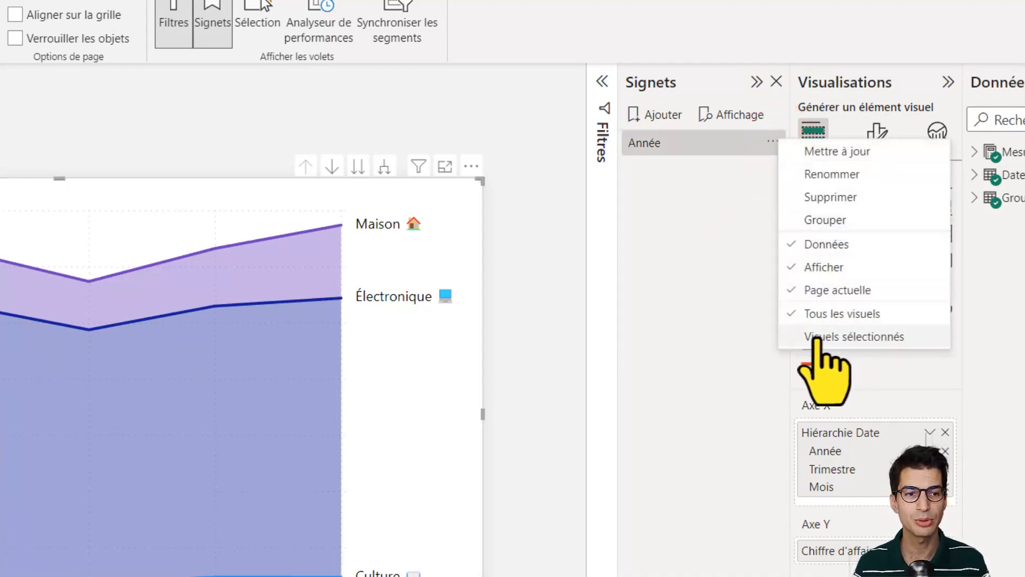
click(833, 337)
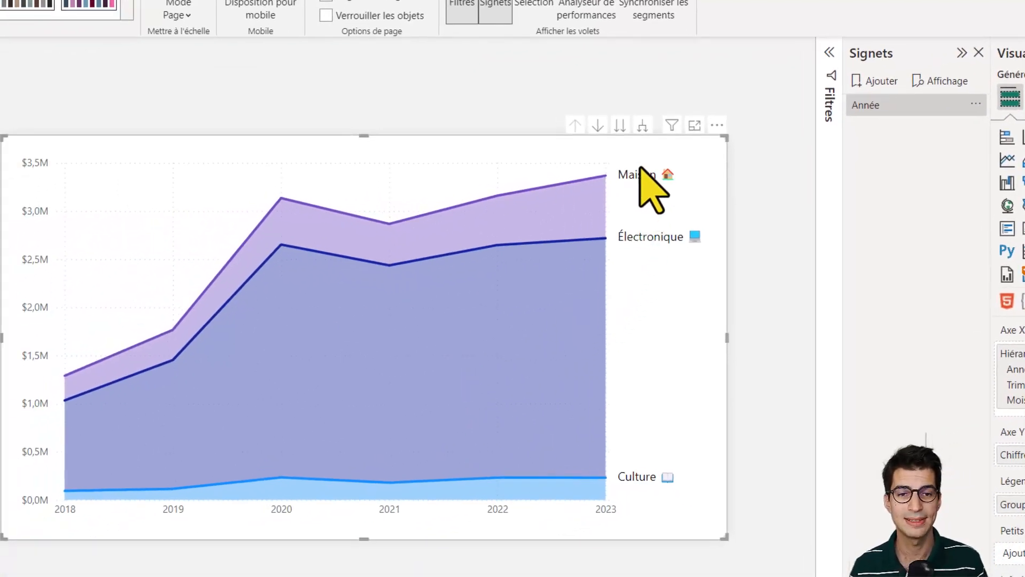
- Save the chart expanded to quarters as a bookmark named Trimestre, restricted to the selected visuals (Visuels sélectionnés)
click(643, 127)
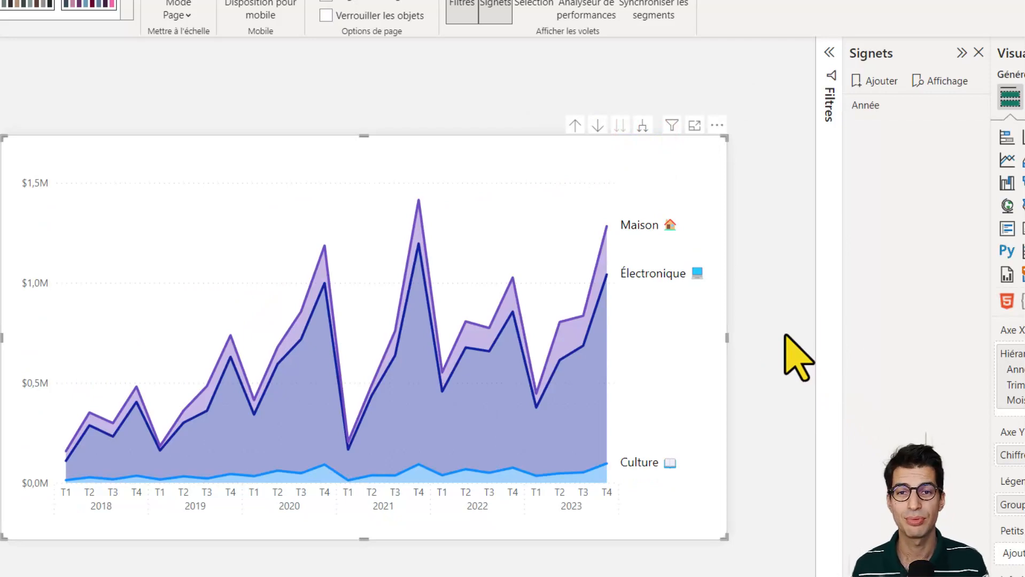
click(880, 80)
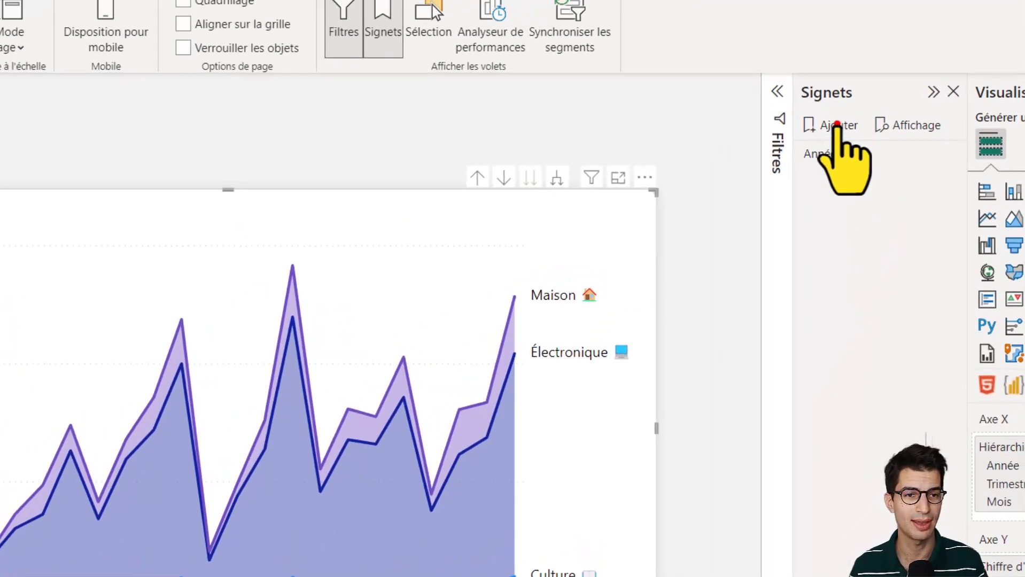
double_click(839, 182)
text(Trimestre)
key(Return)
click(923, 230)
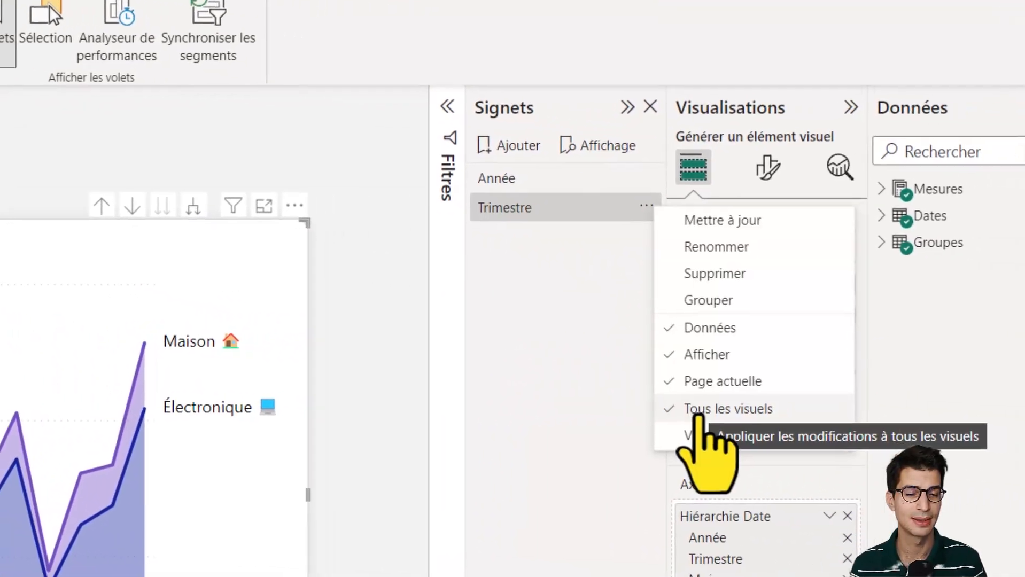
click(717, 434)
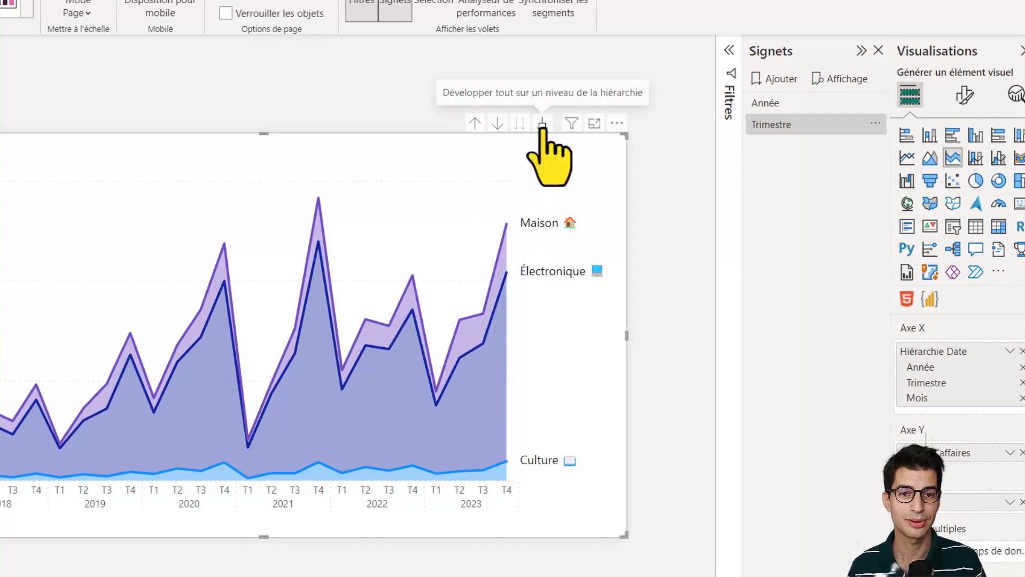
- Save the chart expanded to months as a bookmark named Mensuel, restricted to the selected visuals (Visuels sélectionnés)
click(541, 123)
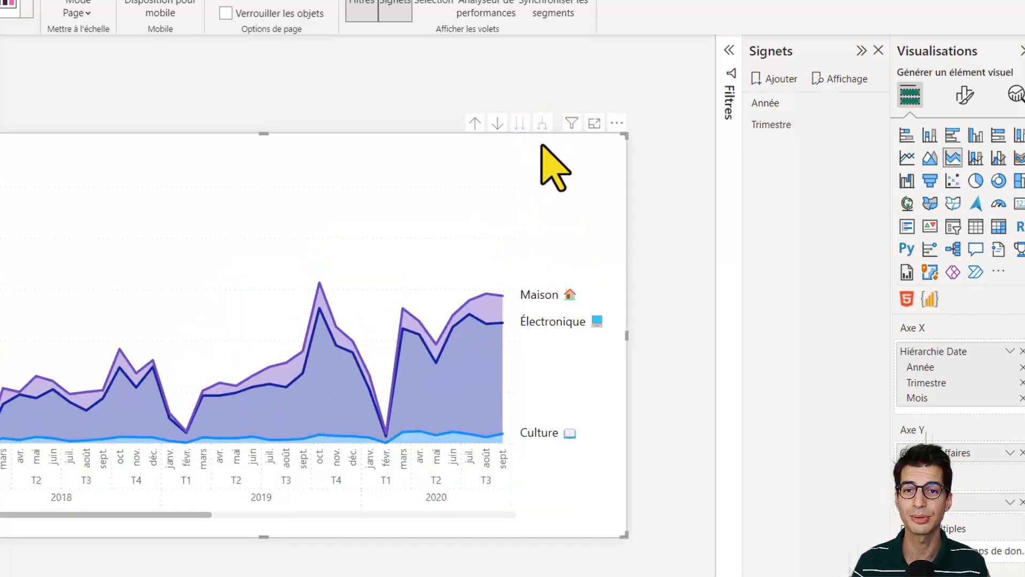
click(772, 79)
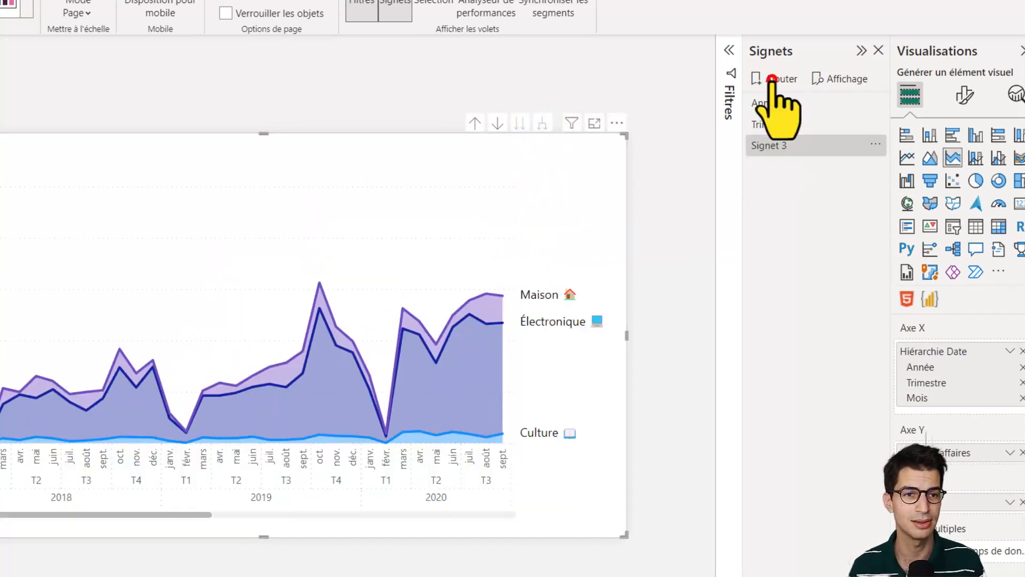
double_click(773, 147)
text(Mensuel)
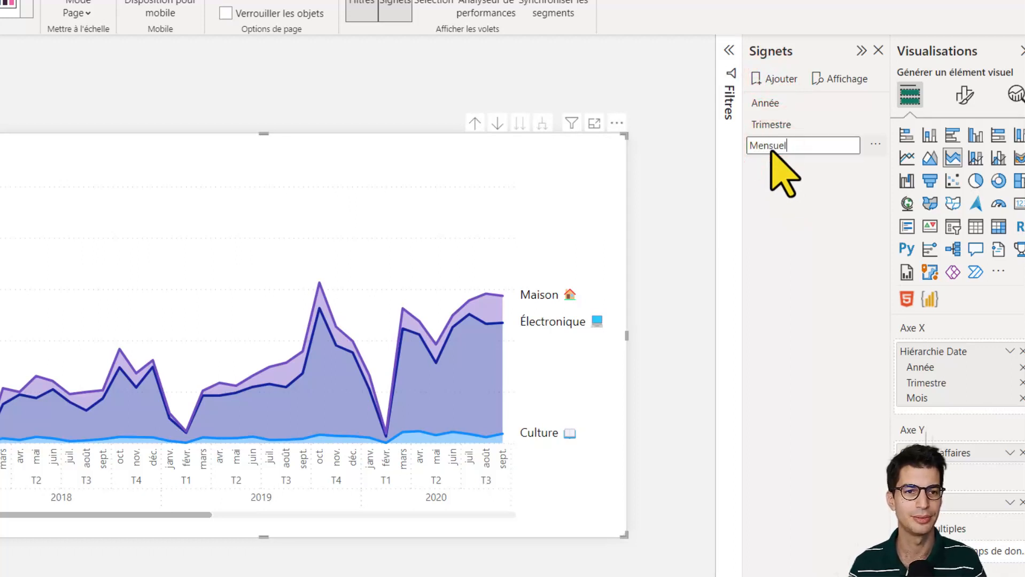
key(Return)
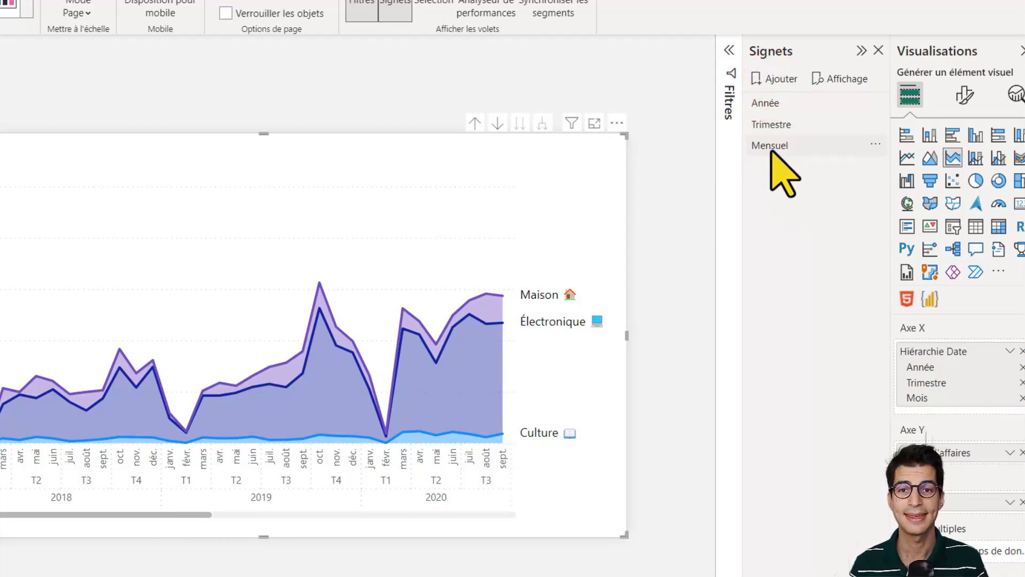
click(875, 144)
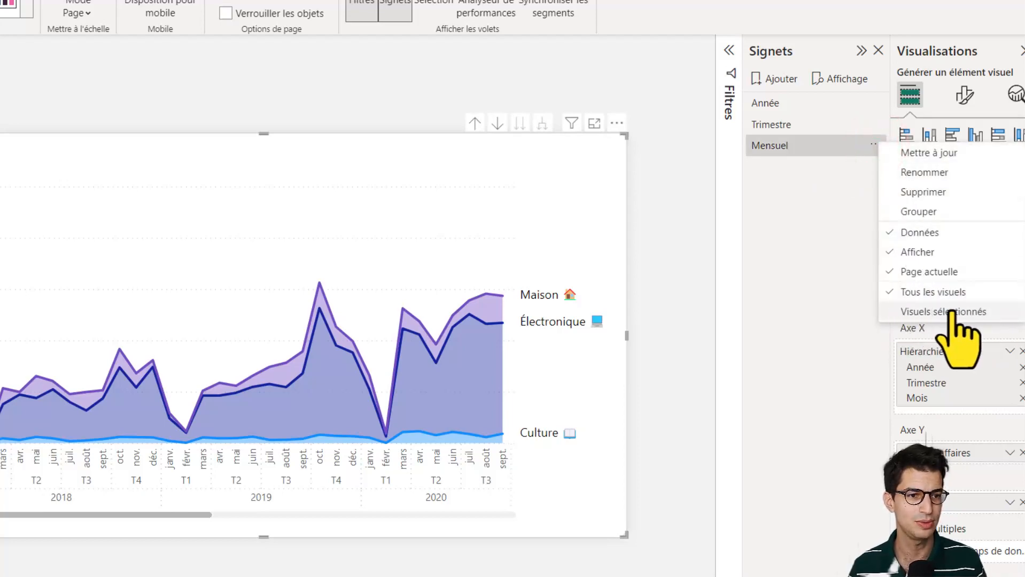
click(997, 311)
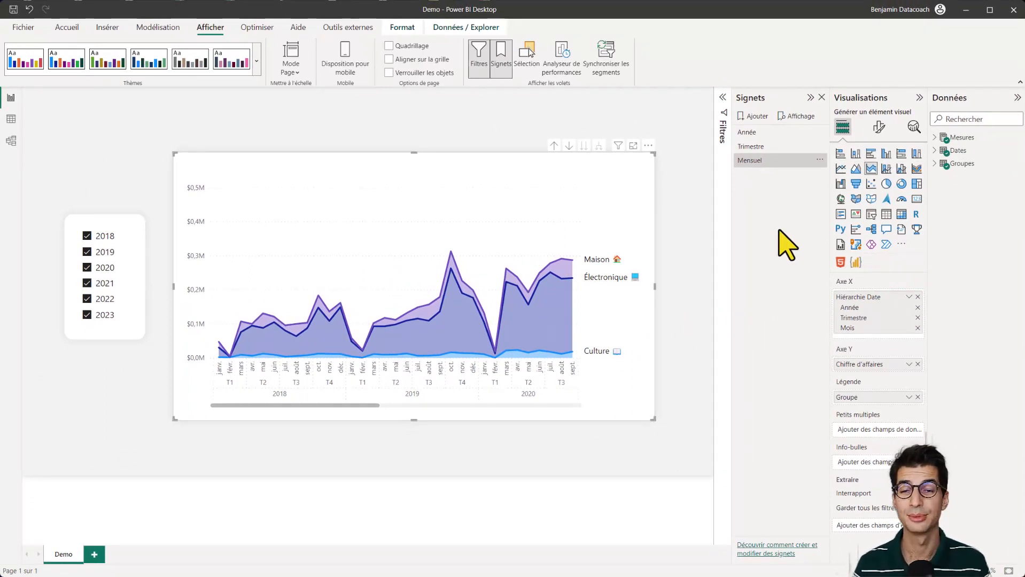
- Test the Année and Trimestre bookmarks by applying each one to the area chart
click(750, 133)
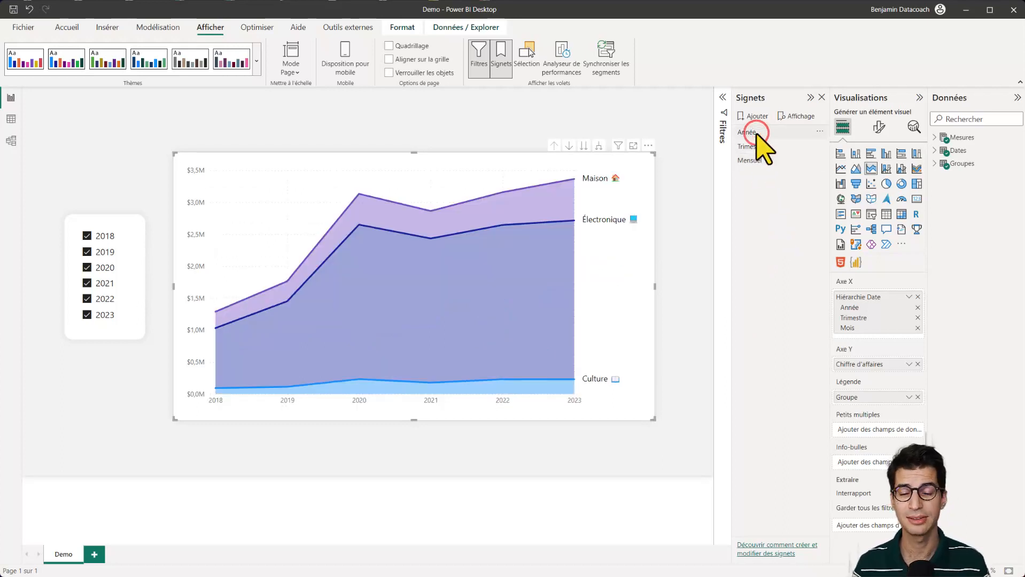
click(750, 147)
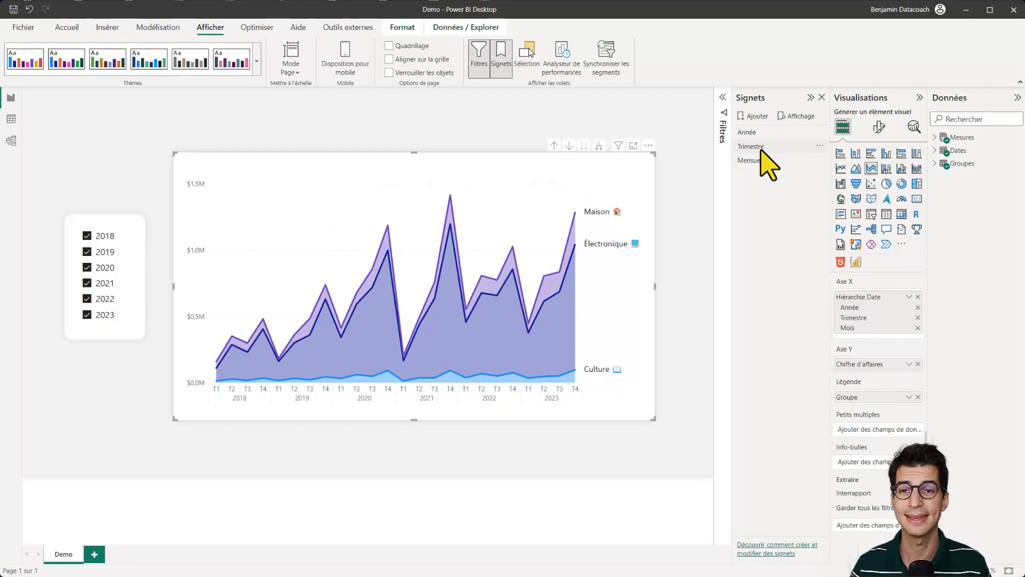
- Return the area chart to the yearly view with the Année bookmark and close the bookmark list
click(758, 130)
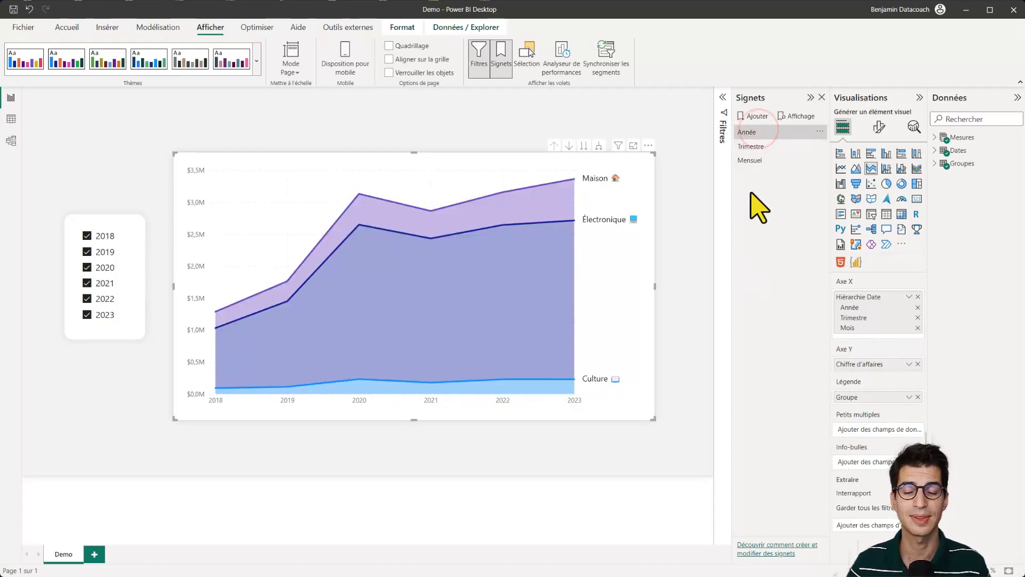
click(822, 98)
click(786, 350)
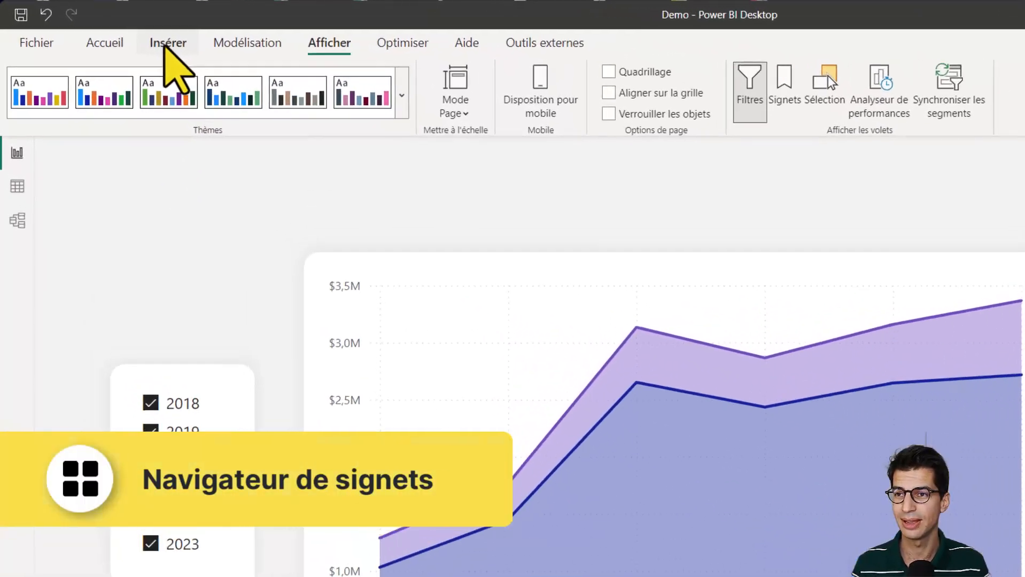
- Insert a bookmark navigator (Navigateur de signets) and place it just above the area chart, roughly centred
click(167, 45)
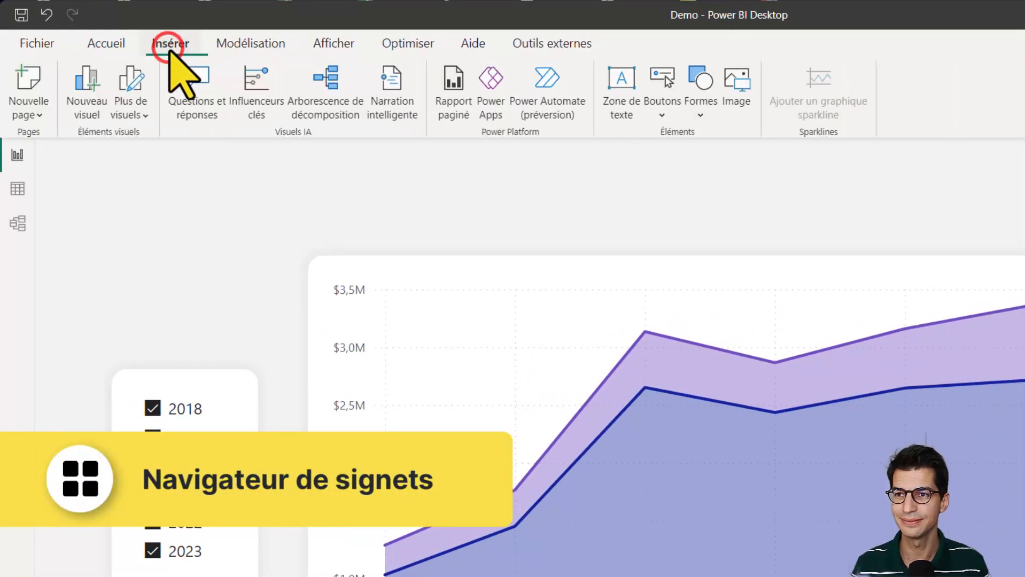
click(663, 105)
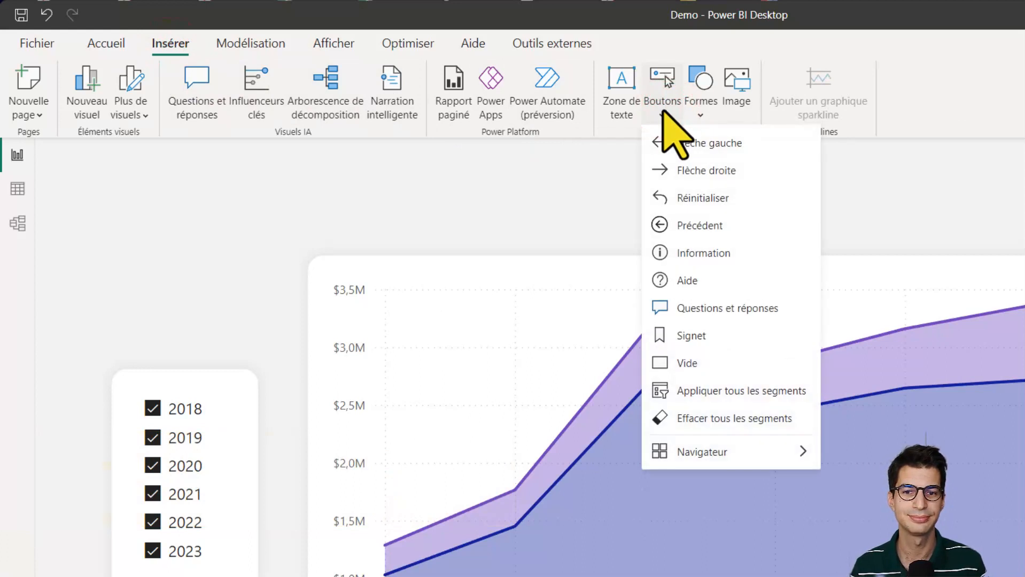
mouse_move(722, 458)
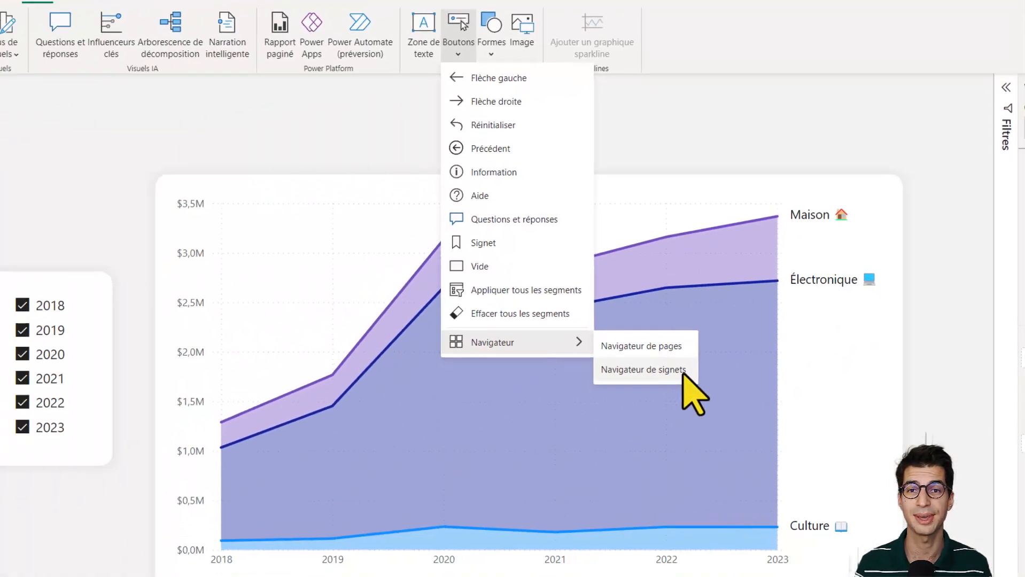
click(437, 486)
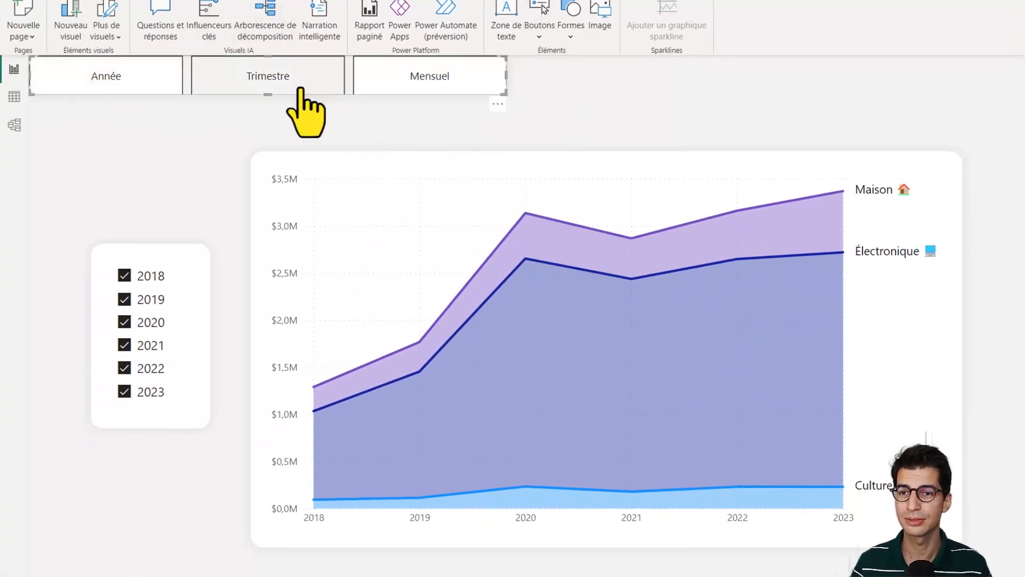
drag(494, 131, 834, 140)
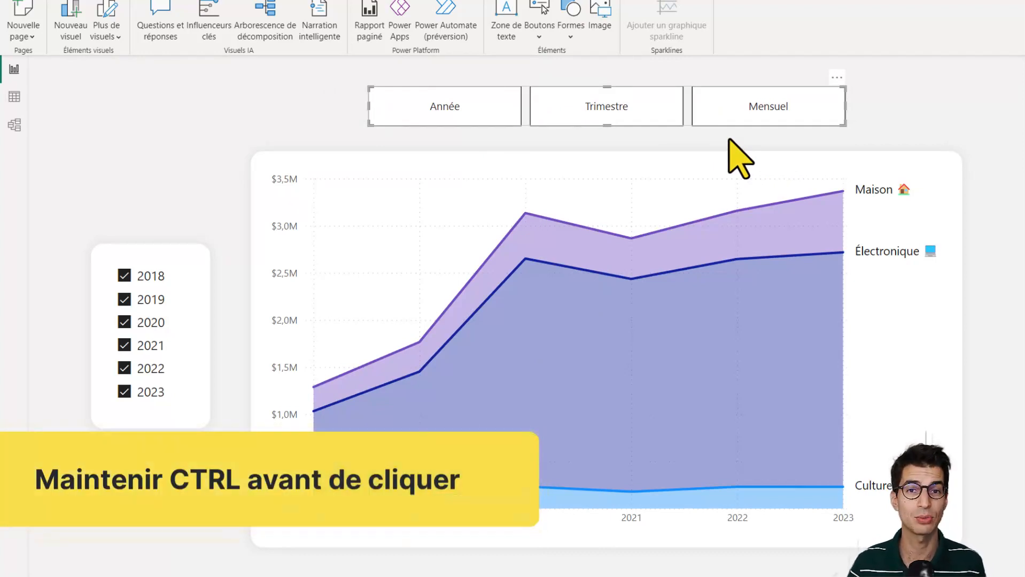
- Test the navigator by switching the area chart to Année, Trimestre and Mensuel, ending on the Année view
ctrl+click(455, 114)
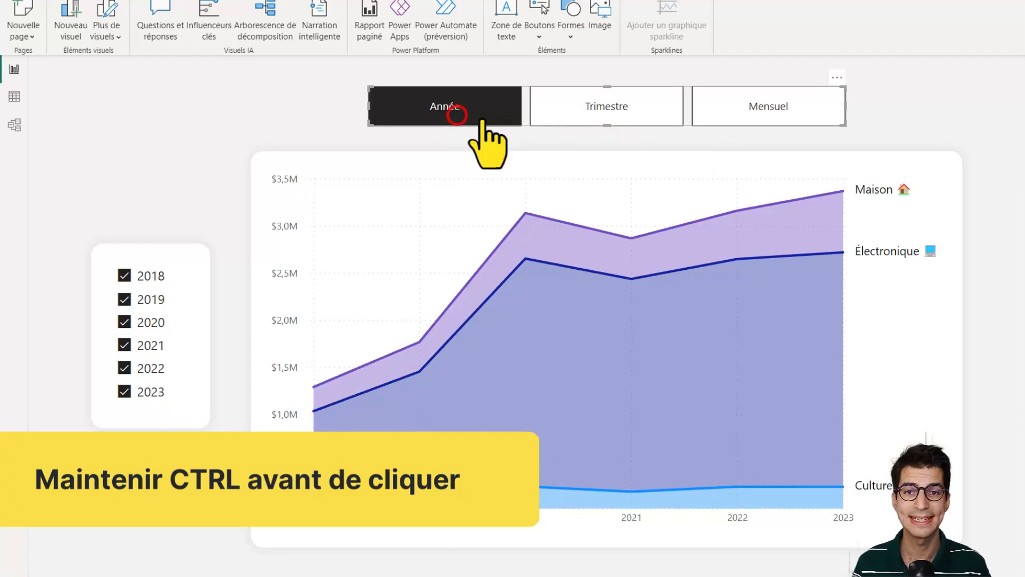
ctrl+click(640, 111)
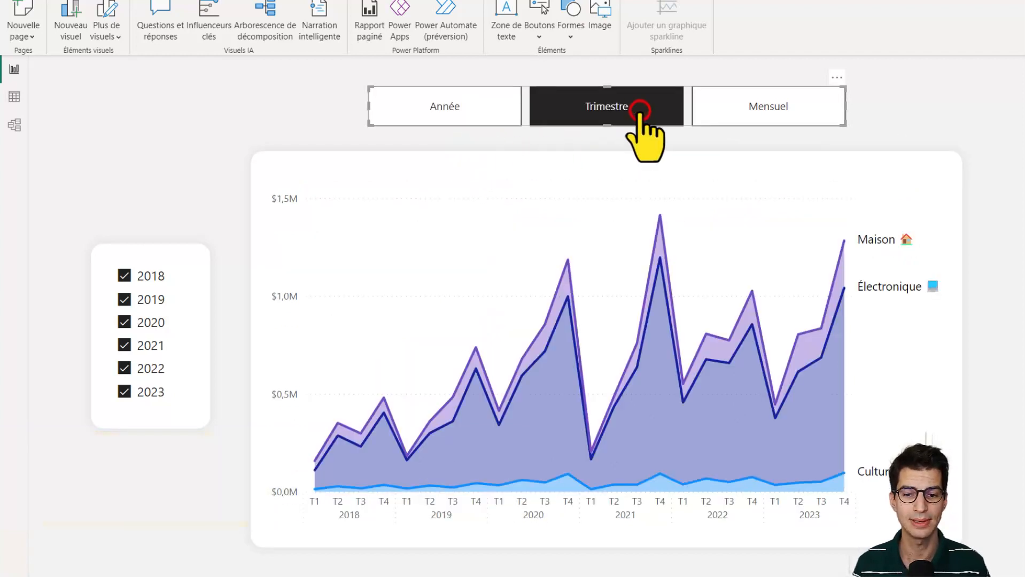
click(797, 113)
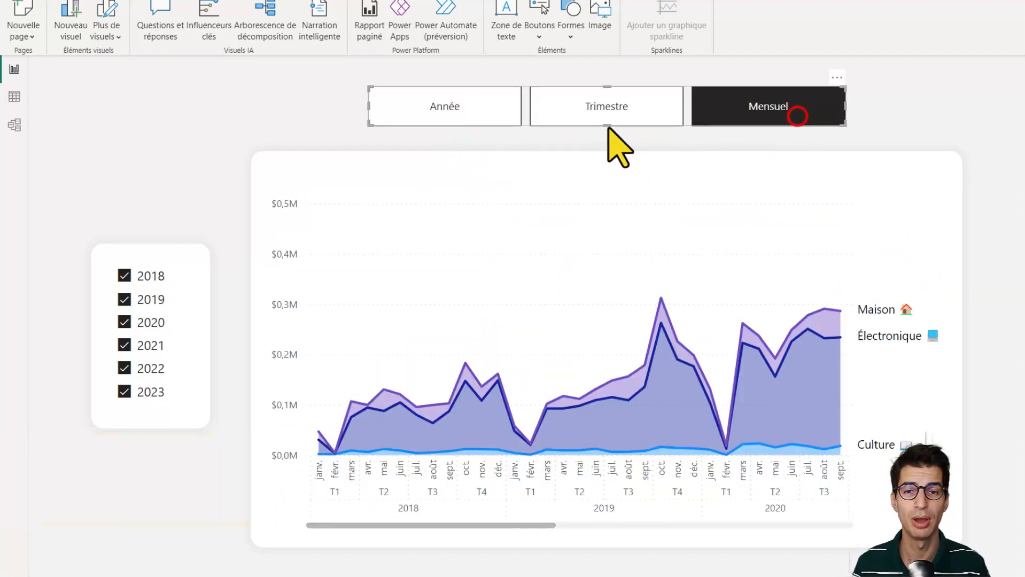
click(466, 108)
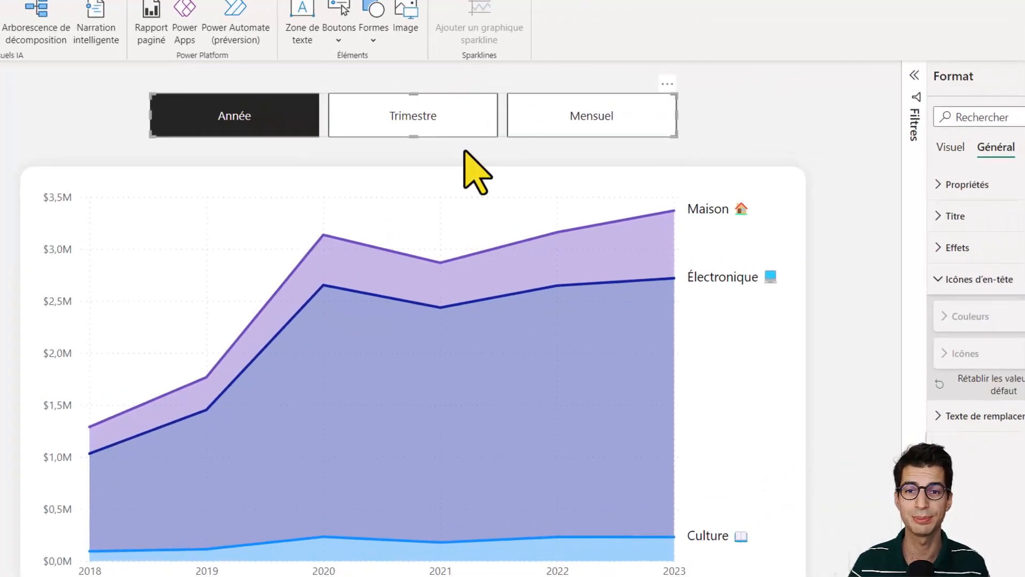
- Turn off the border (Bordure) of the bookmark navigator's buttons in their default state (Par défaut), and deselect the navigator
click(867, 157)
click(870, 153)
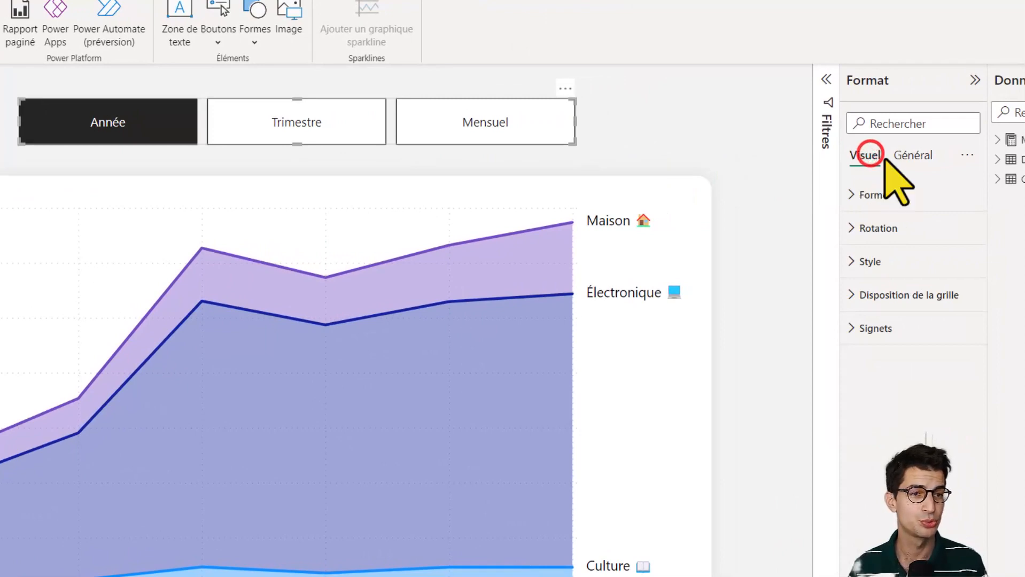
click(858, 261)
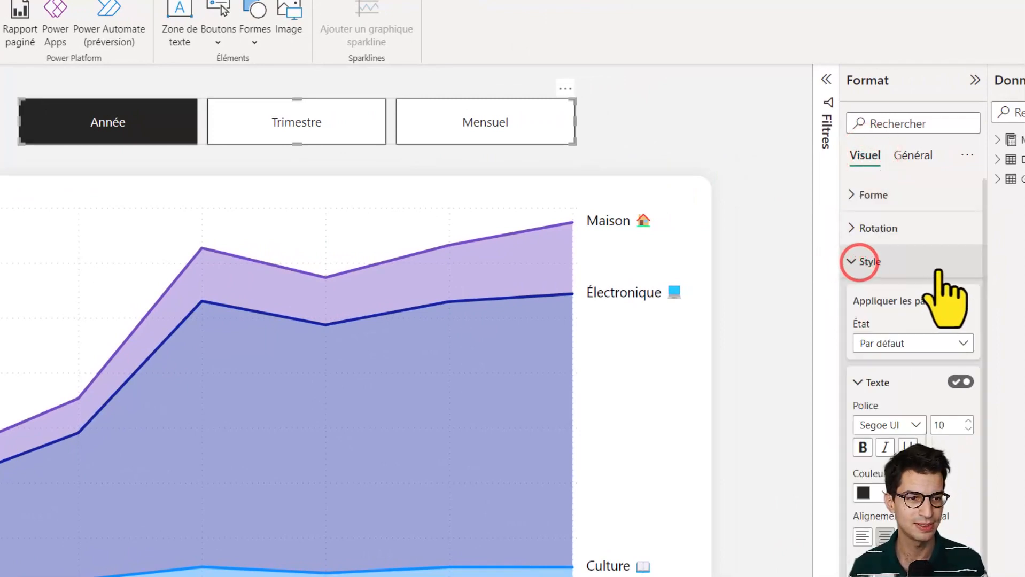
scroll(949, 320, down, 3)
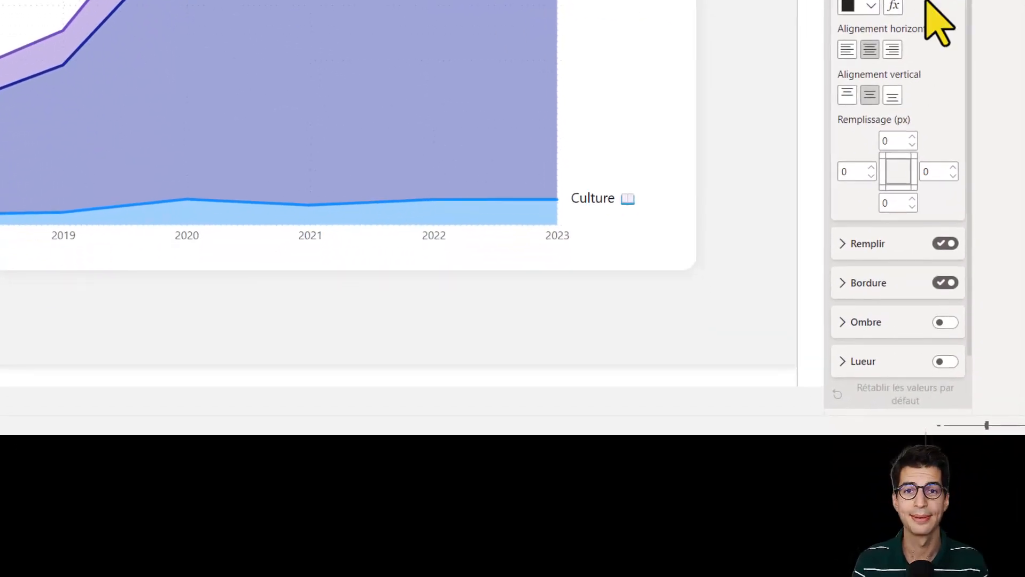
click(945, 283)
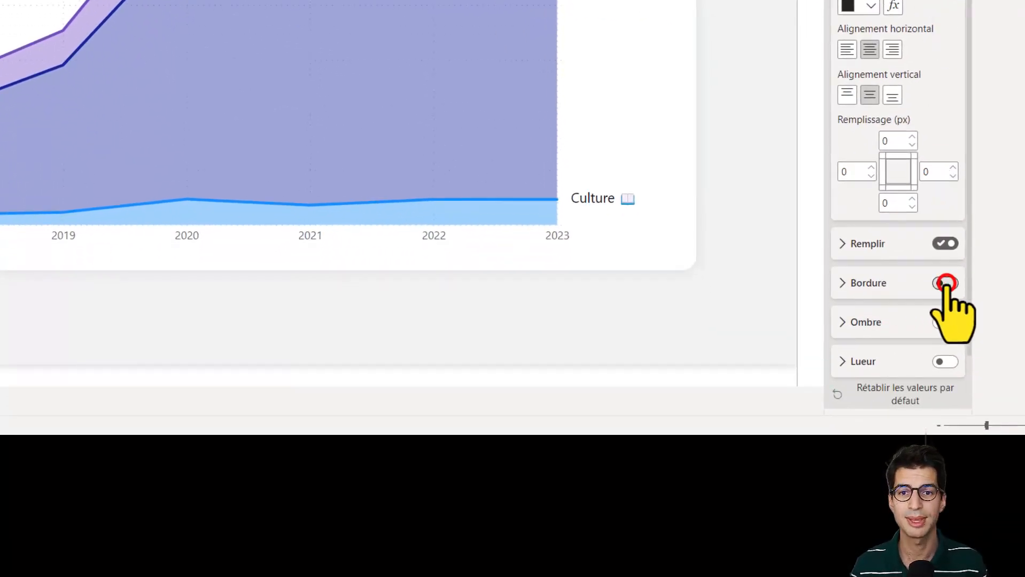
scroll(938, 344, up, 2)
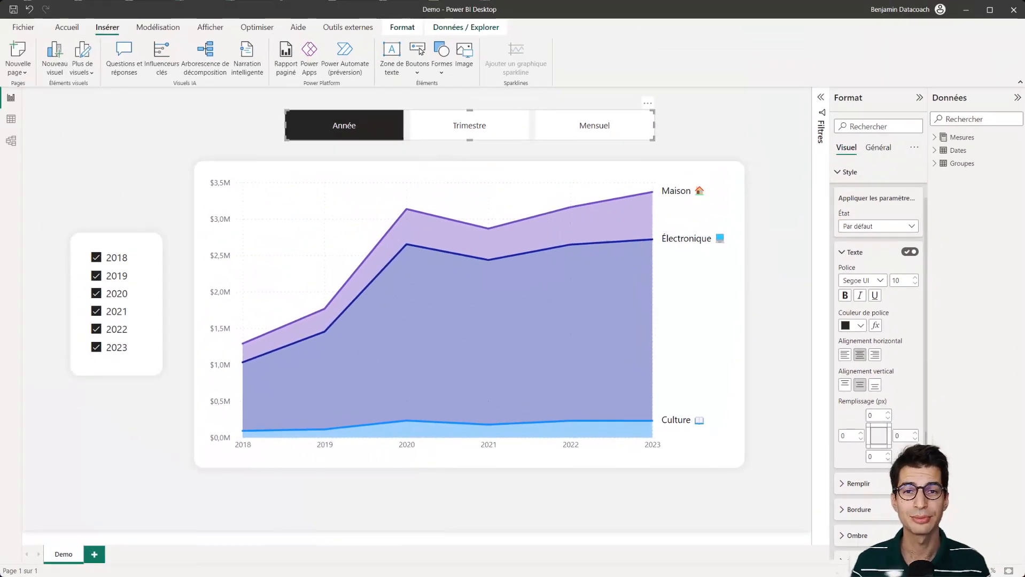
click(757, 146)
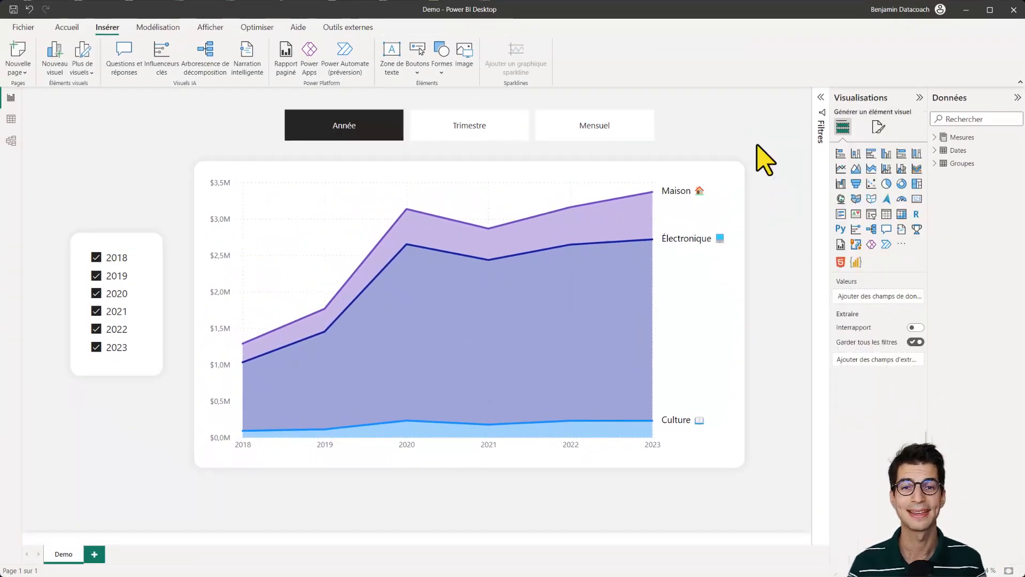